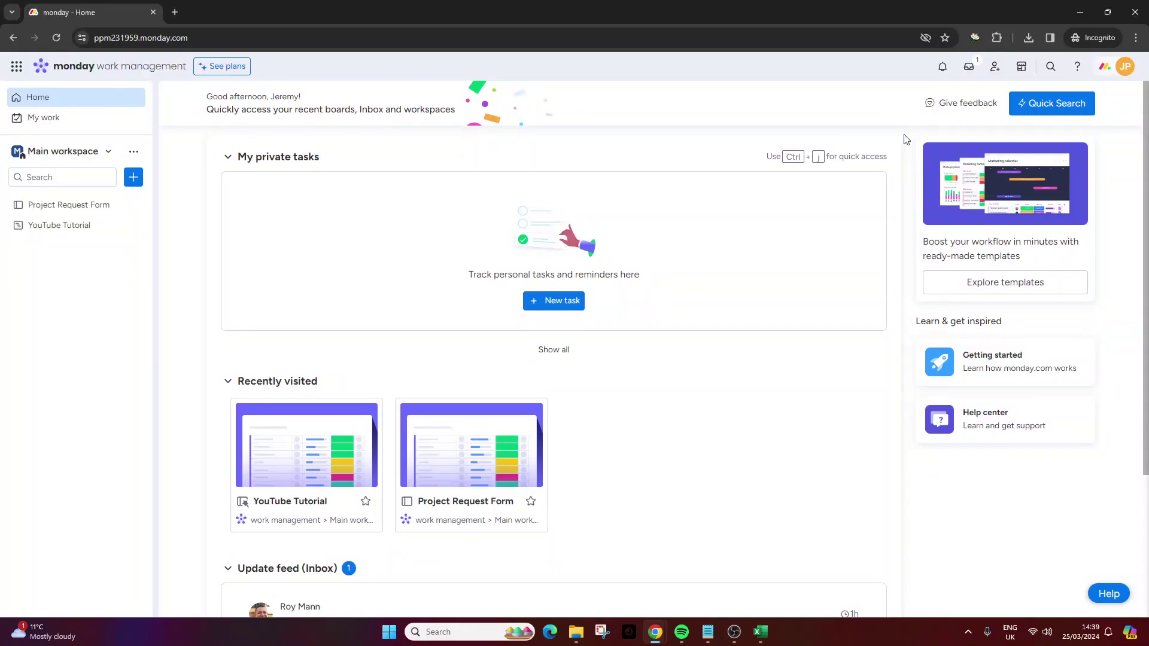
Review the Excel sheet's A1:E1 headers and the Project, Status and Priority values for Projects A to C.
{"action": "left_click", "coordinate": [760, 632]}
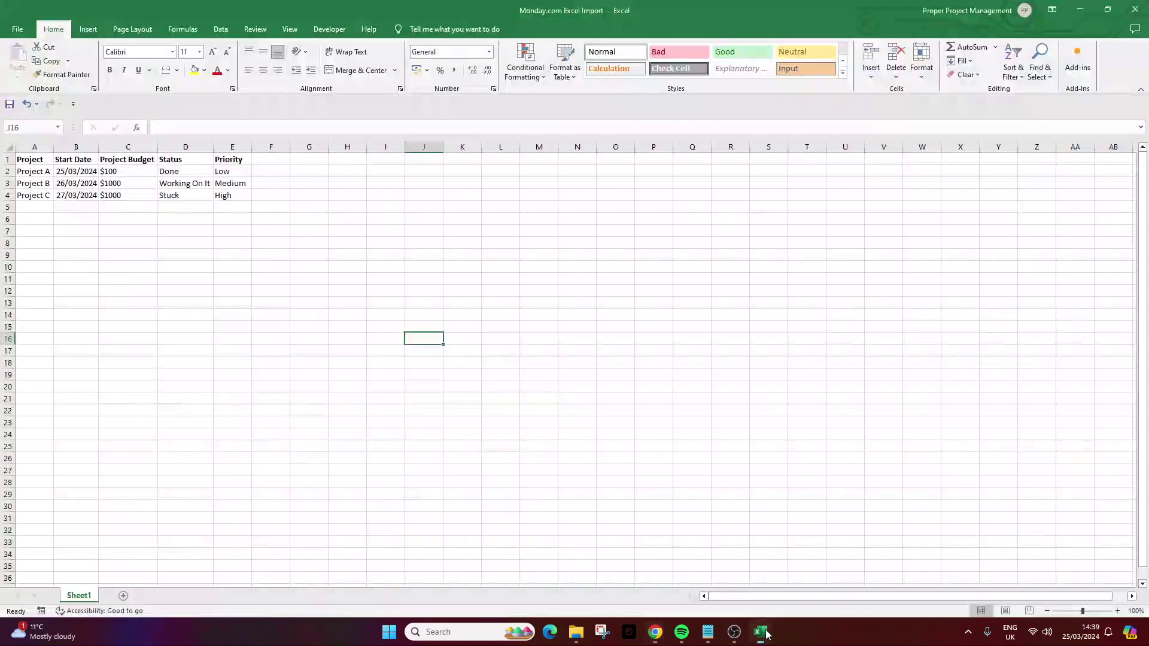
{"action": "left_click", "coordinate": [592, 326]}
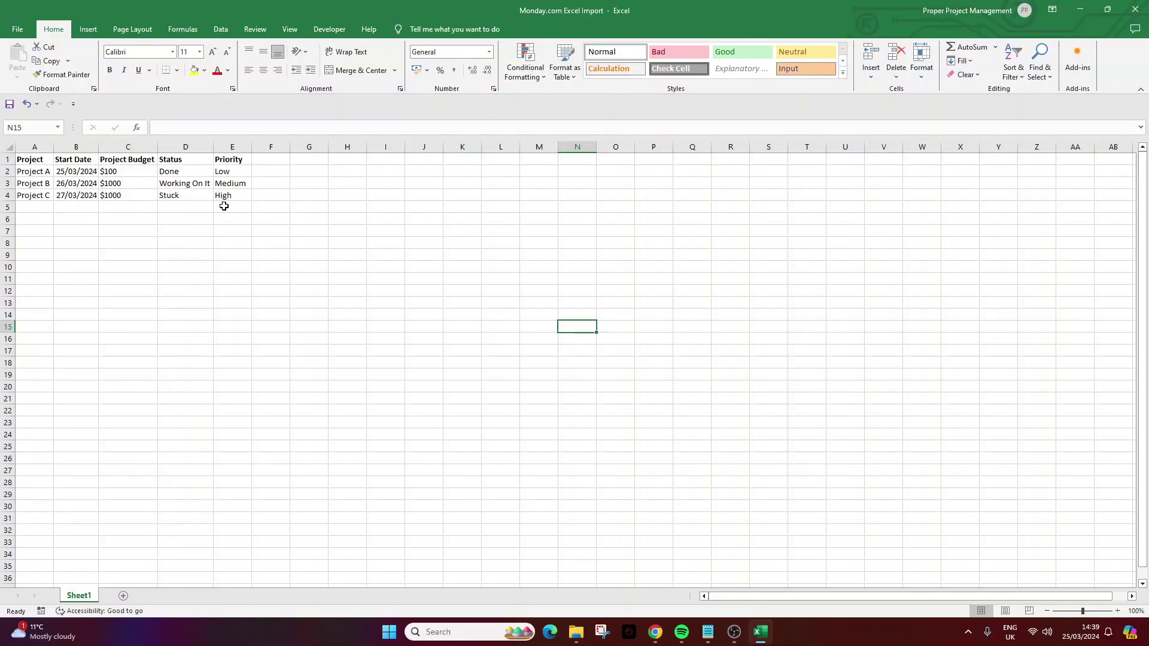
{"action": "left_click_drag", "start_coordinate": [35, 159], "coordinate": [225, 158]}
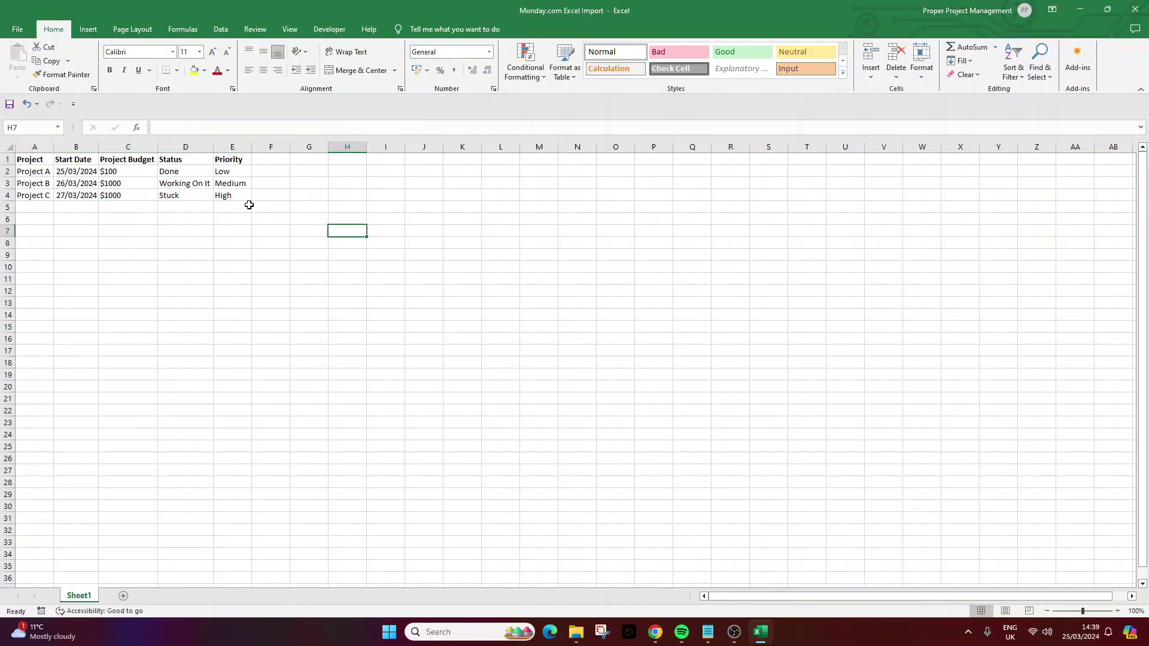
{"action": "mouse_move", "coordinate": [37, 173]}
{"action": "left_mouse_down"}
{"action": "mouse_move", "coordinate": [46, 196]}
{"action": "mouse_move", "coordinate": [76, 183]}
{"action": "mouse_move", "coordinate": [77, 196]}
{"action": "mouse_move", "coordinate": [230, 196]}
{"action": "mouse_move", "coordinate": [122, 161]}
{"action": "mouse_move", "coordinate": [46, 159]}
{"action": "left_mouse_up"}
{"action": "left_click", "coordinate": [165, 216]}
{"action": "left_click", "coordinate": [231, 207]}
{"action": "left_click", "coordinate": [263, 219]}
{"action": "left_click", "coordinate": [309, 207]}
{"action": "left_click", "coordinate": [378, 201]}
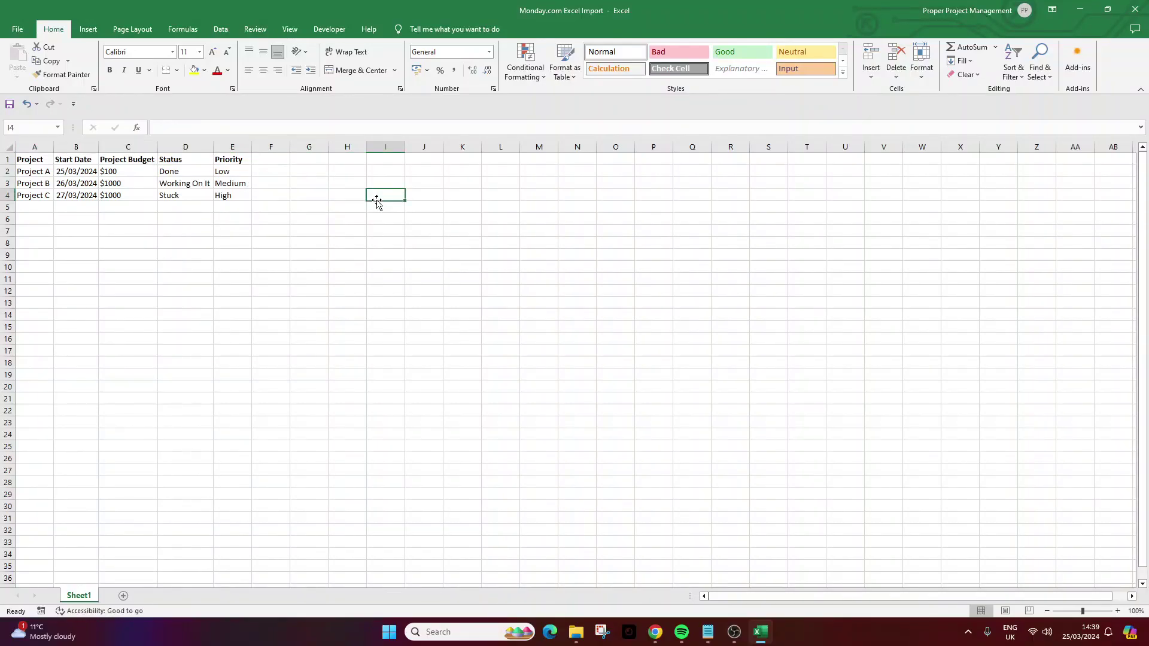
{"action": "left_click_drag", "start_coordinate": [231, 159], "coordinate": [48, 153]}
{"action": "left_click_drag", "start_coordinate": [262, 195], "coordinate": [329, 212]}
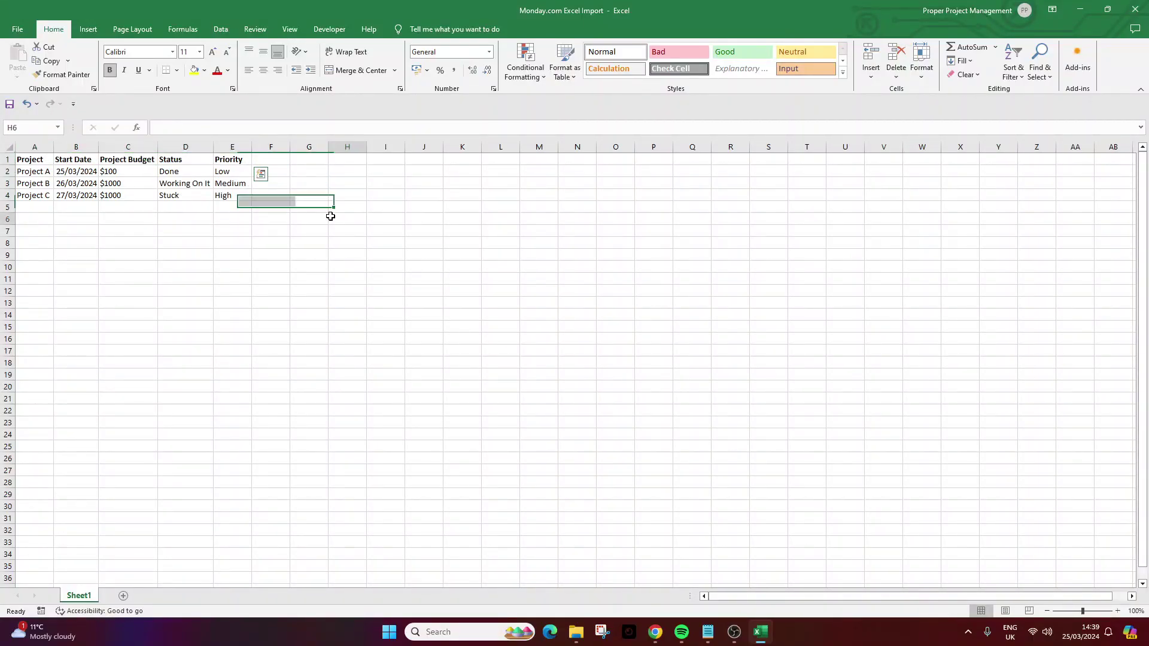
{"action": "left_click", "coordinate": [335, 212]}
{"action": "left_click_drag", "start_coordinate": [36, 160], "coordinate": [214, 160]}
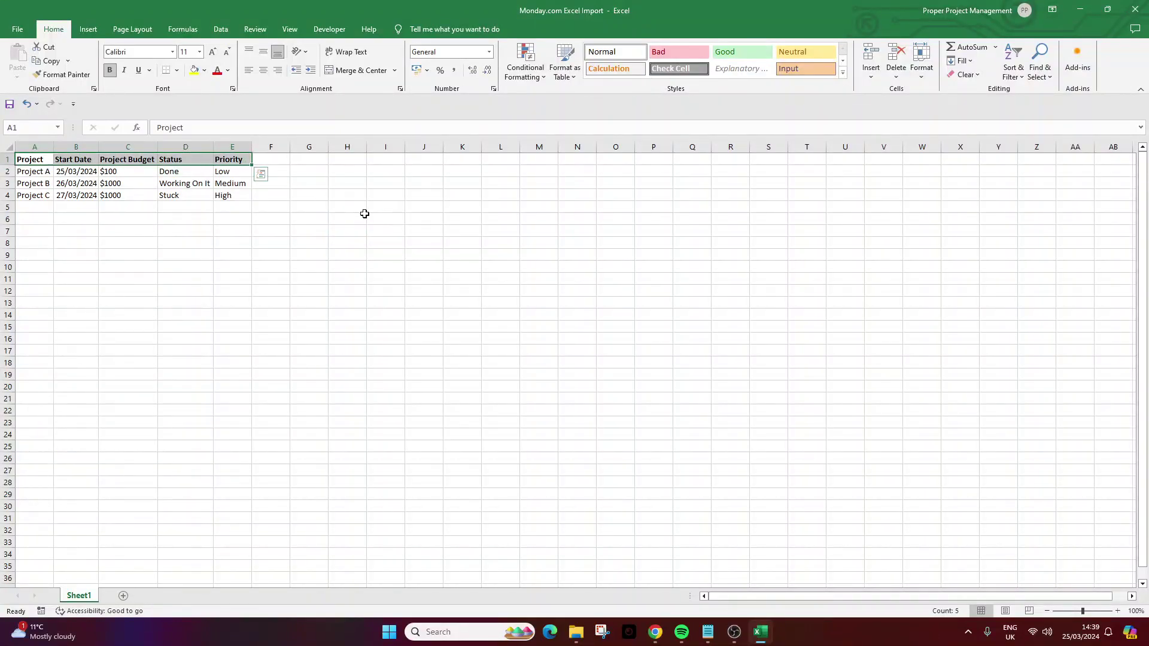
{"action": "left_click_drag", "start_coordinate": [314, 219], "coordinate": [363, 216]}
{"action": "left_click", "coordinate": [359, 219]}
{"action": "left_click", "coordinate": [232, 147]}
{"action": "left_click_drag", "start_coordinate": [228, 160], "coordinate": [47, 157]}
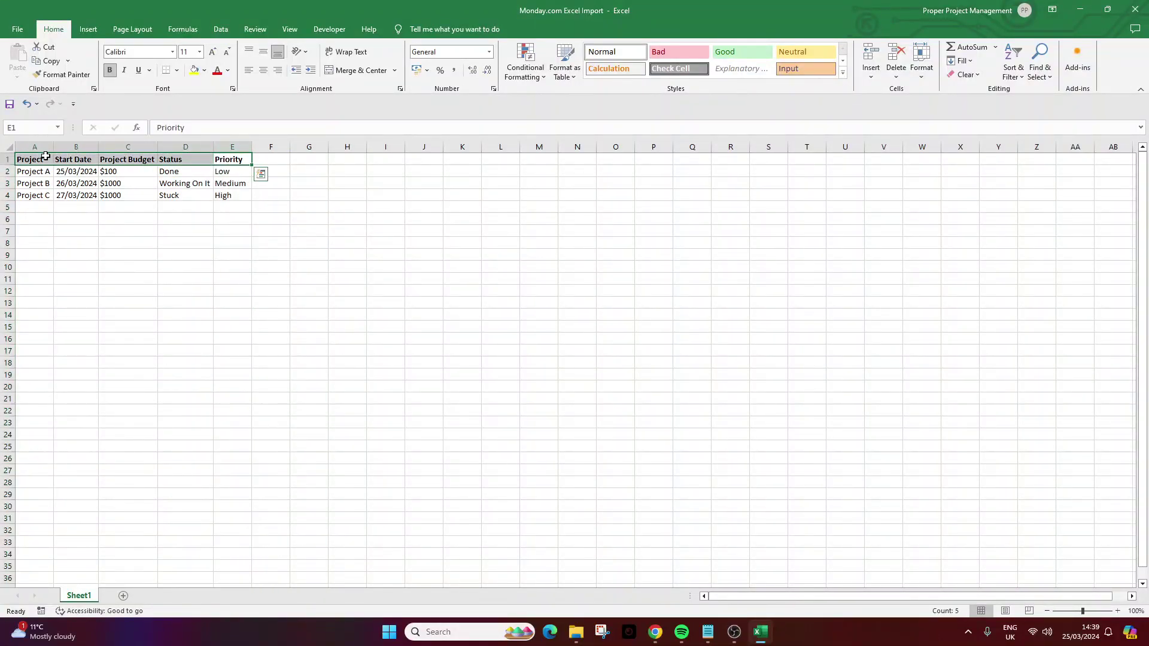
{"action": "left_click", "coordinate": [309, 245]}
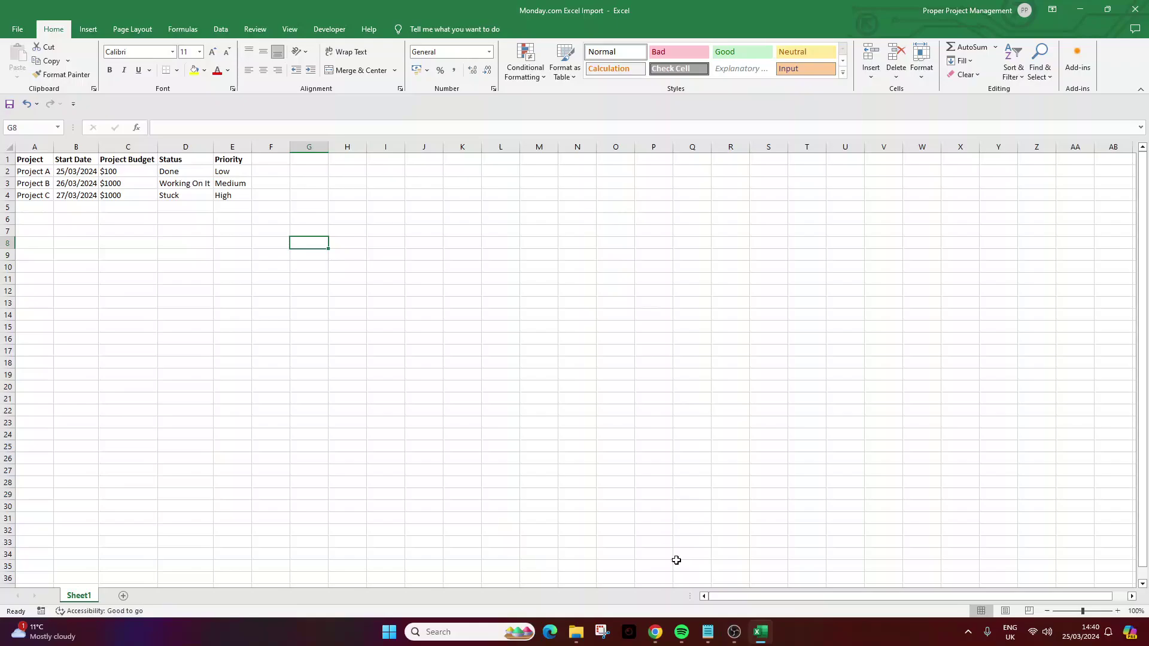
Return to monday.com and show the Import data options from the workspace's Add item menu.
{"action": "left_click", "coordinate": [656, 632]}
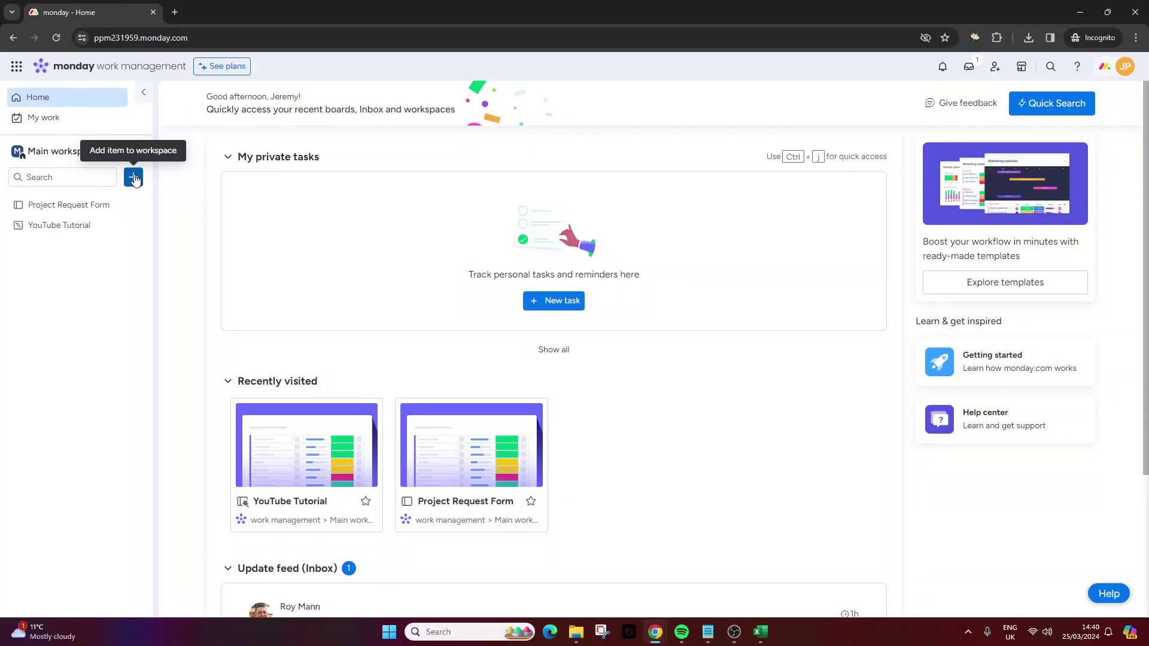
{"action": "left_click", "coordinate": [134, 178]}
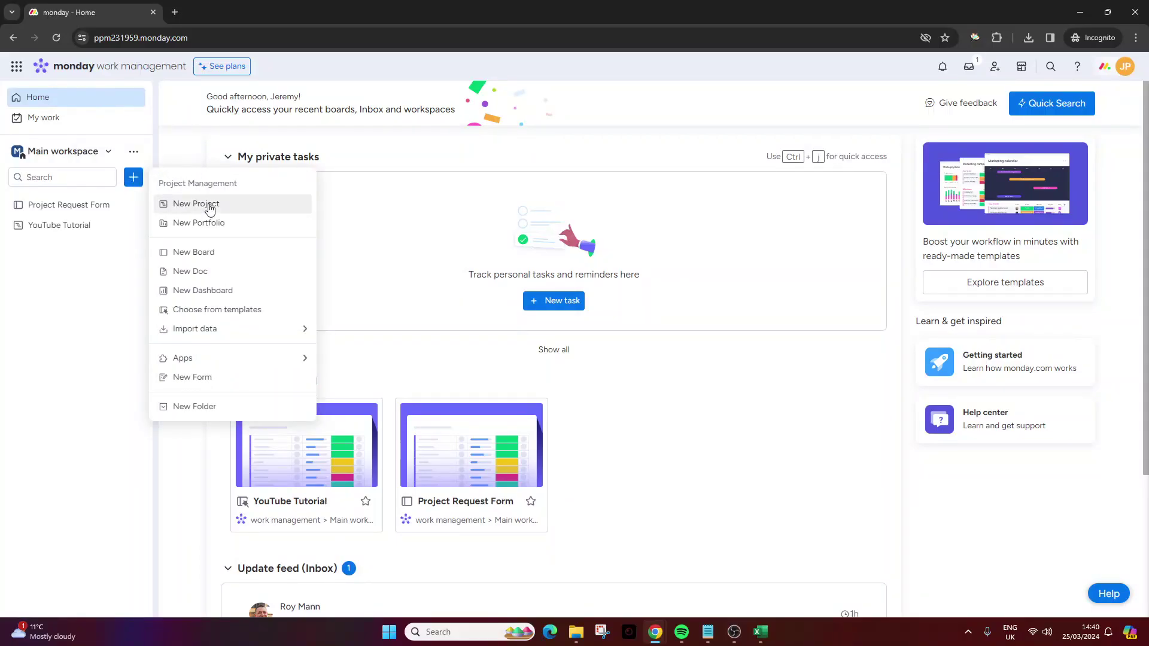
{"action": "mouse_move", "coordinate": [213, 334]}
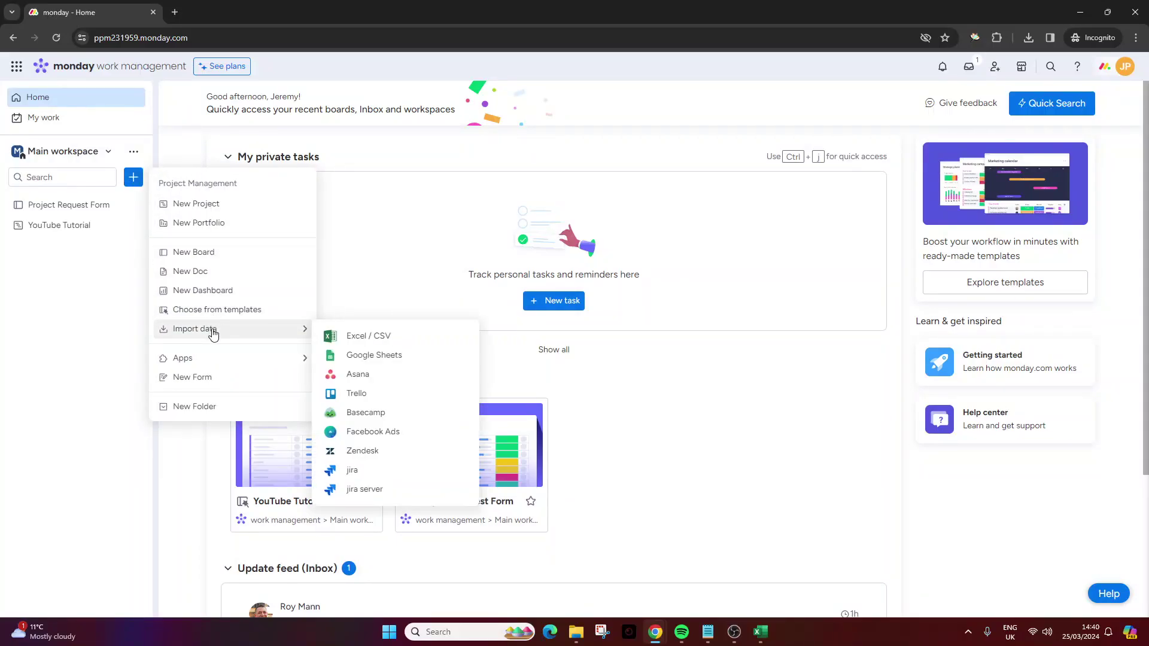
Upload the 'Monday.com Excel Import' file through the Excel / CSV import.
{"action": "left_click", "coordinate": [398, 341]}
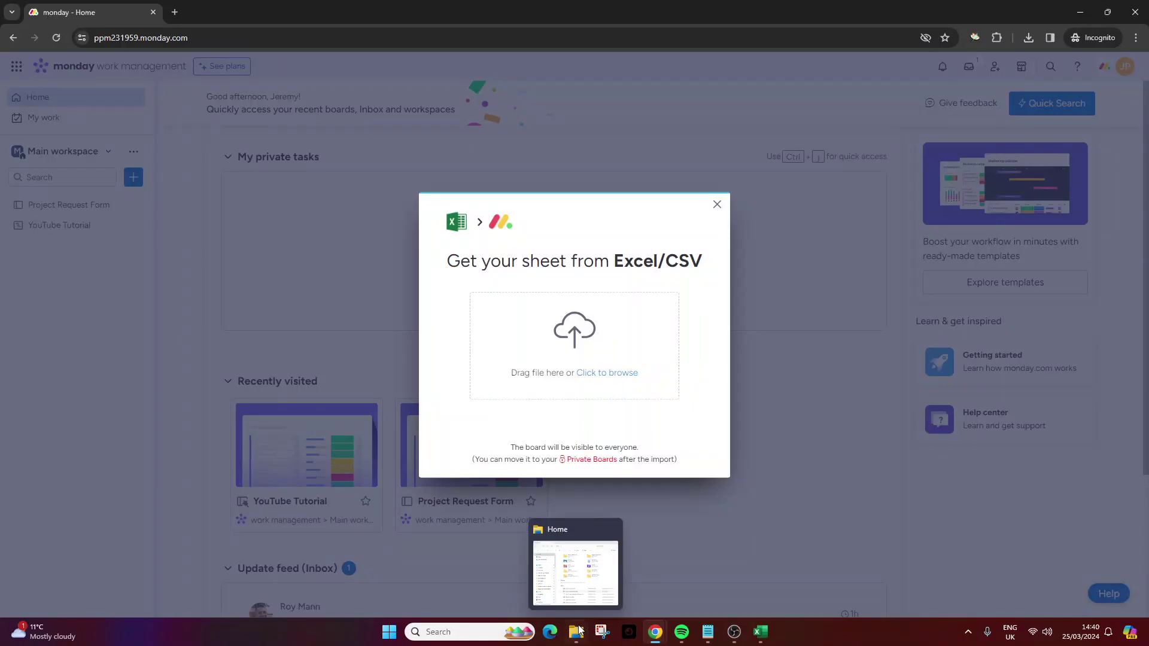
{"action": "mouse_move", "coordinate": [582, 627]}
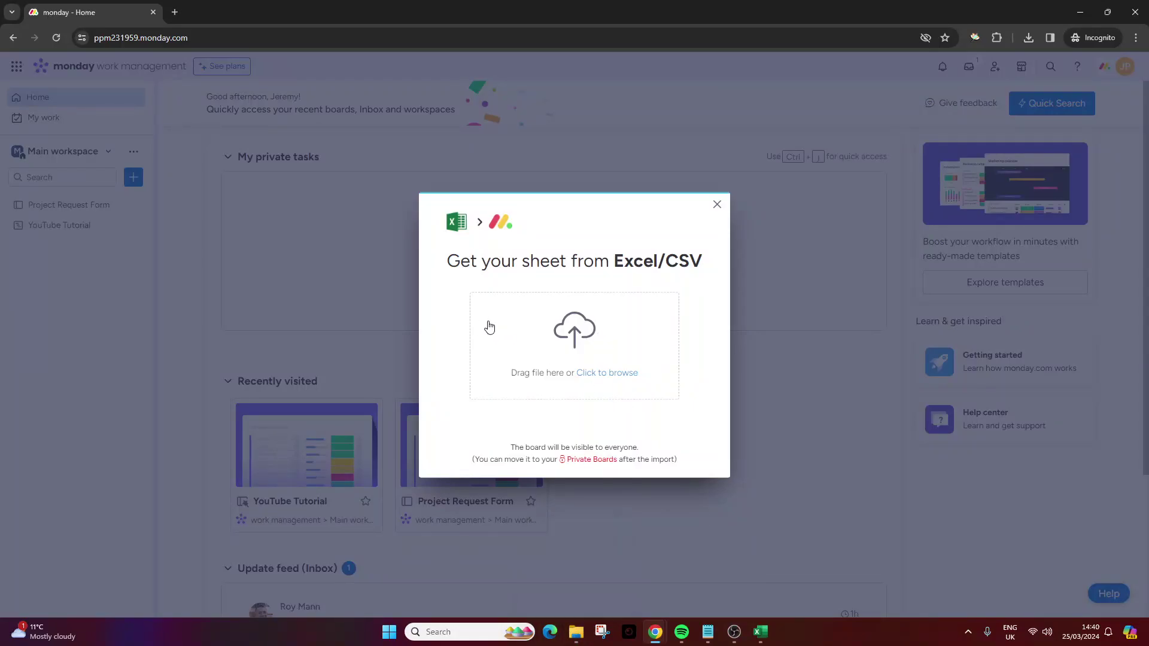
{"action": "left_click", "coordinate": [602, 339]}
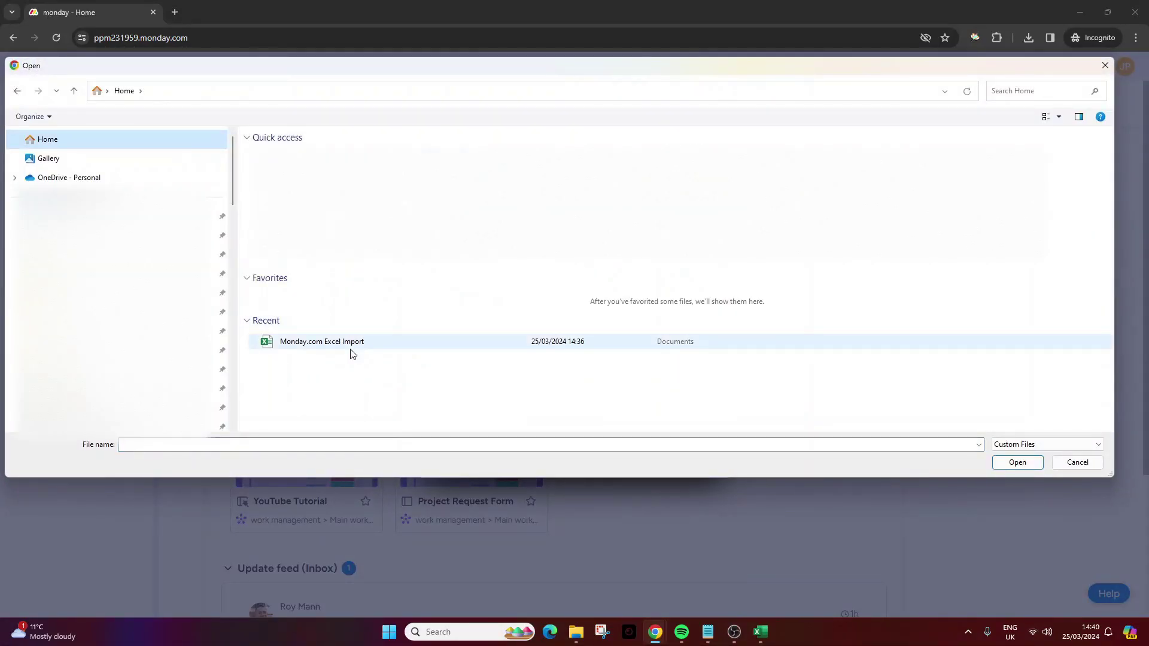
{"action": "left_click", "coordinate": [352, 346]}
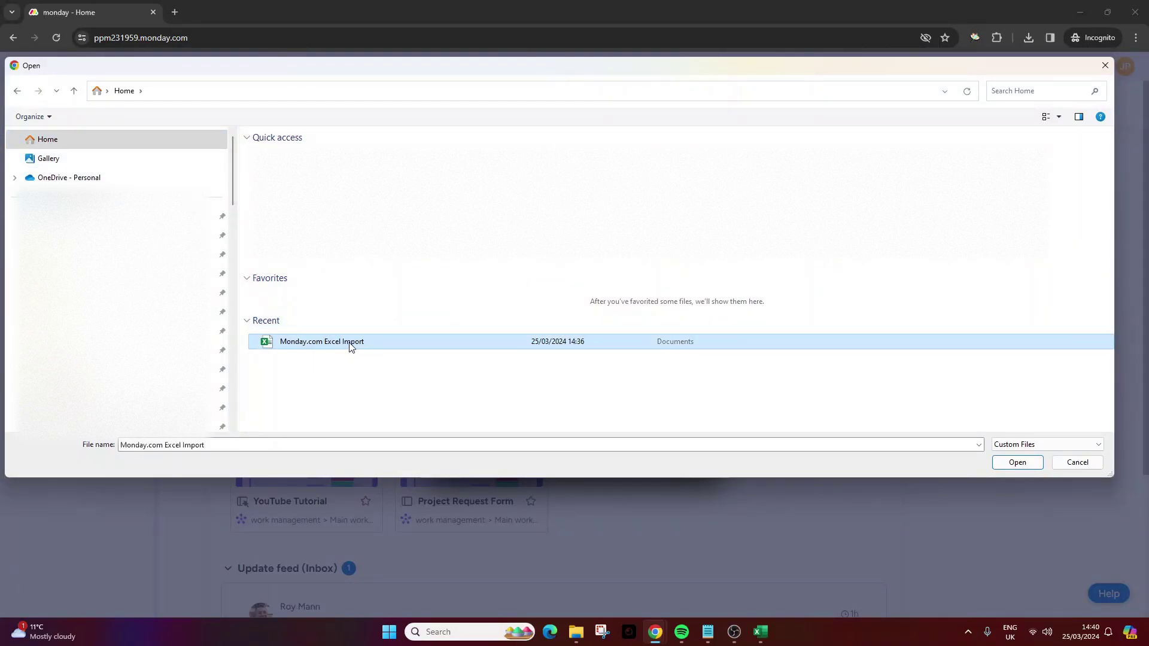
{"action": "left_click", "coordinate": [1016, 462]}
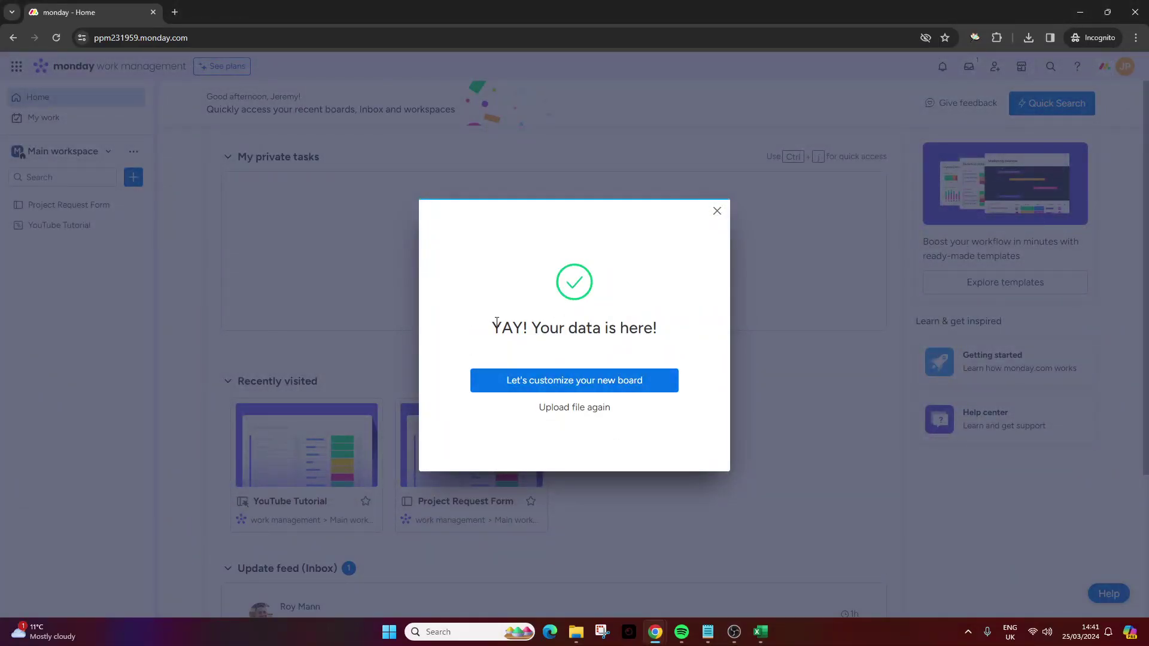
Choose 'Let's customize your new board' on the 'YAY! Your data is here!' dialog.
{"action": "left_click_drag", "start_coordinate": [497, 323], "coordinate": [669, 328]}
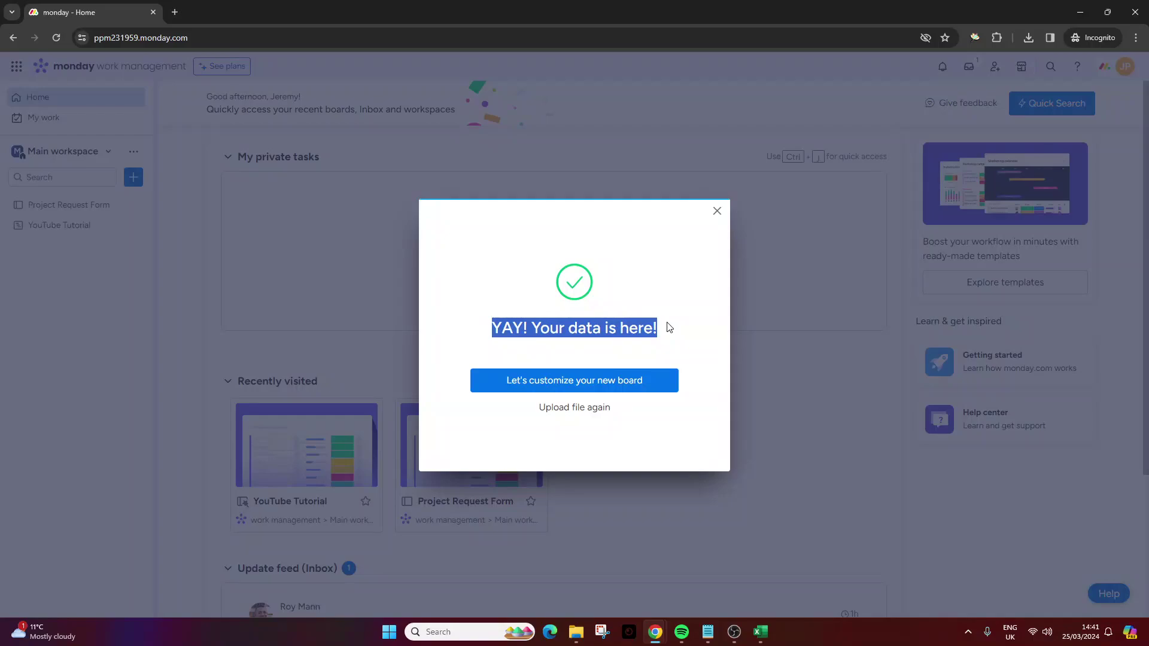
{"action": "left_click", "coordinate": [590, 386]}
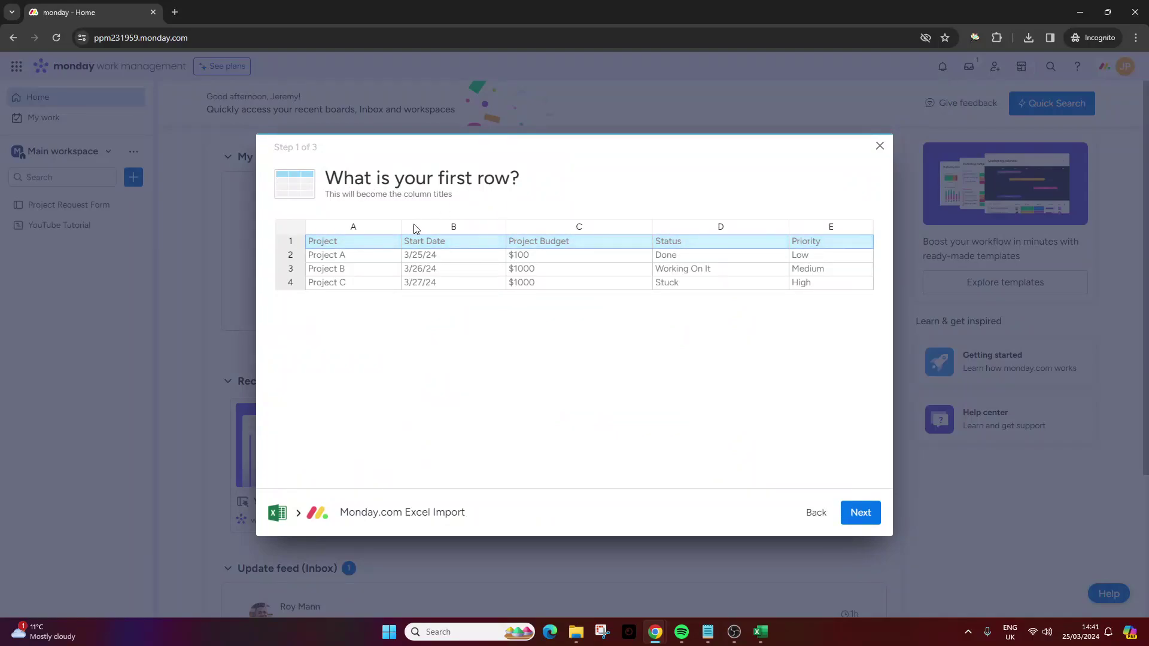
Pick row 1 instead of row 2 as the title row, then go to step 2.
{"action": "left_click", "coordinate": [294, 261]}
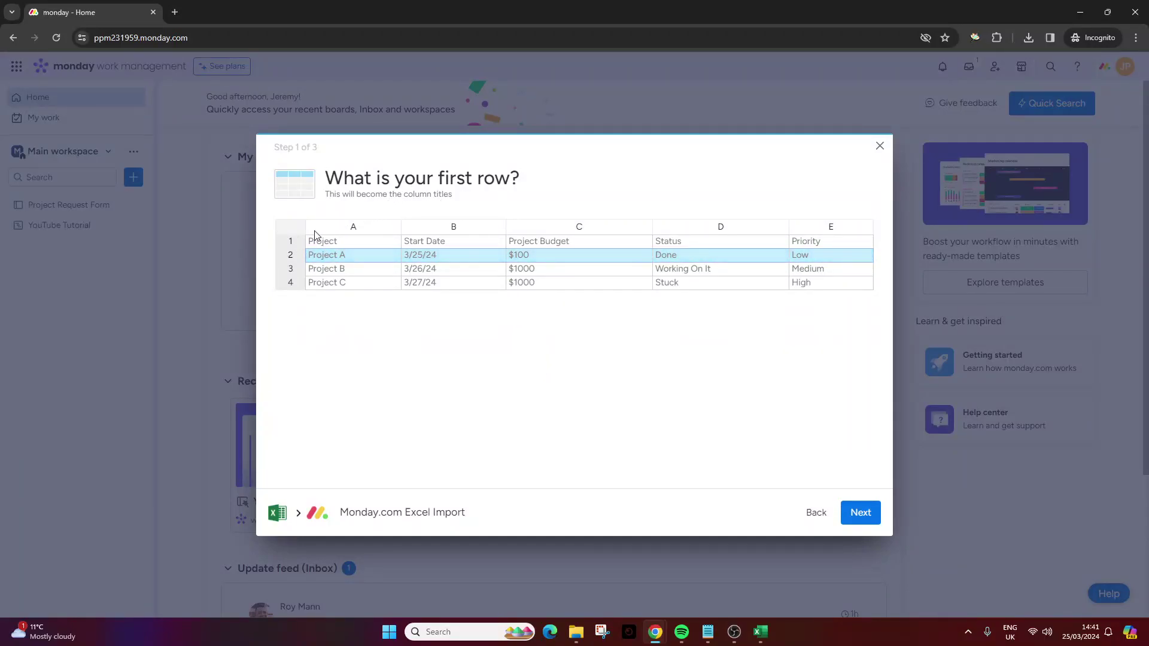
{"action": "left_click", "coordinate": [288, 242]}
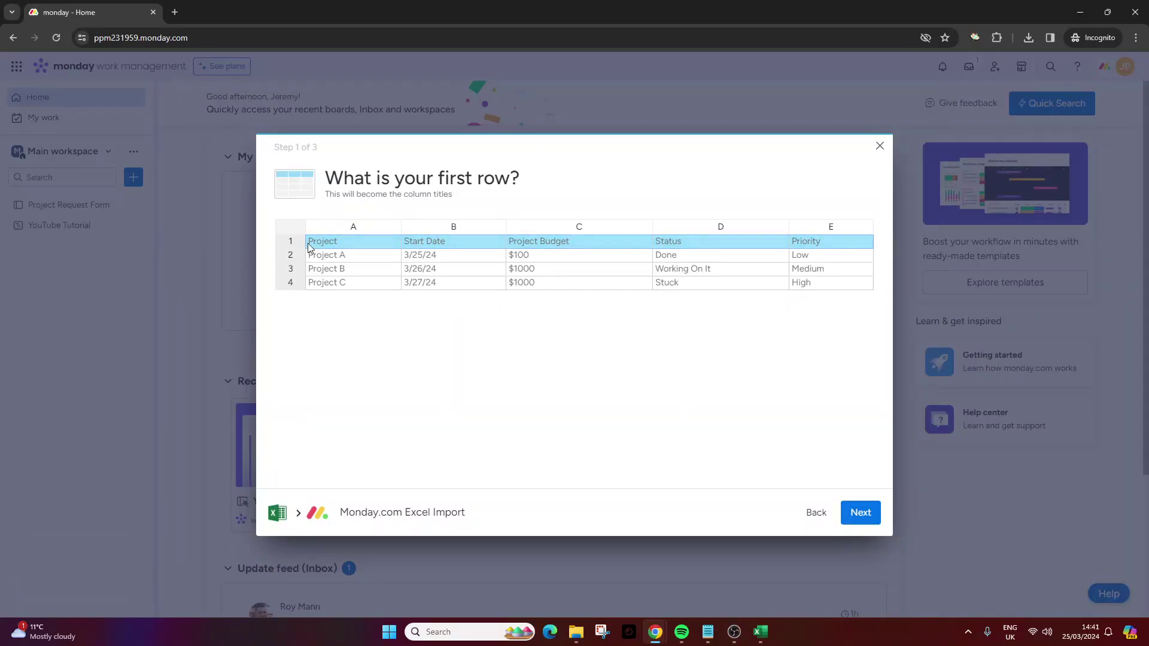
{"action": "left_click", "coordinate": [872, 514]}
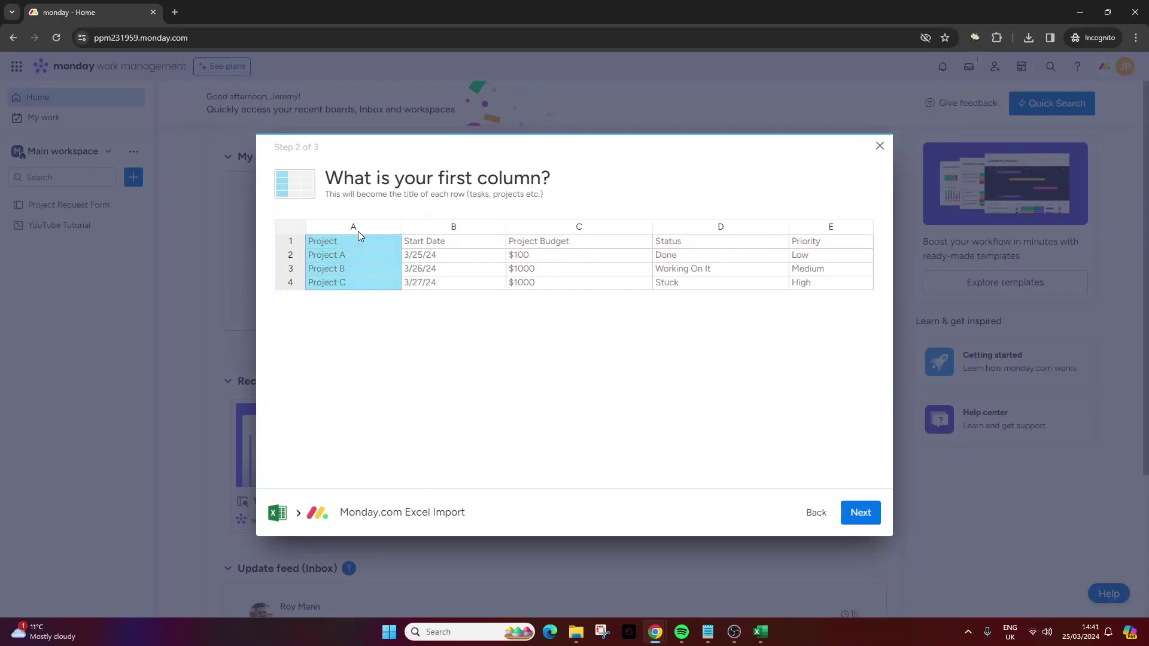
Confirm column A (Project) as the row names and go to step 3.
{"action": "left_click", "coordinate": [854, 515]}
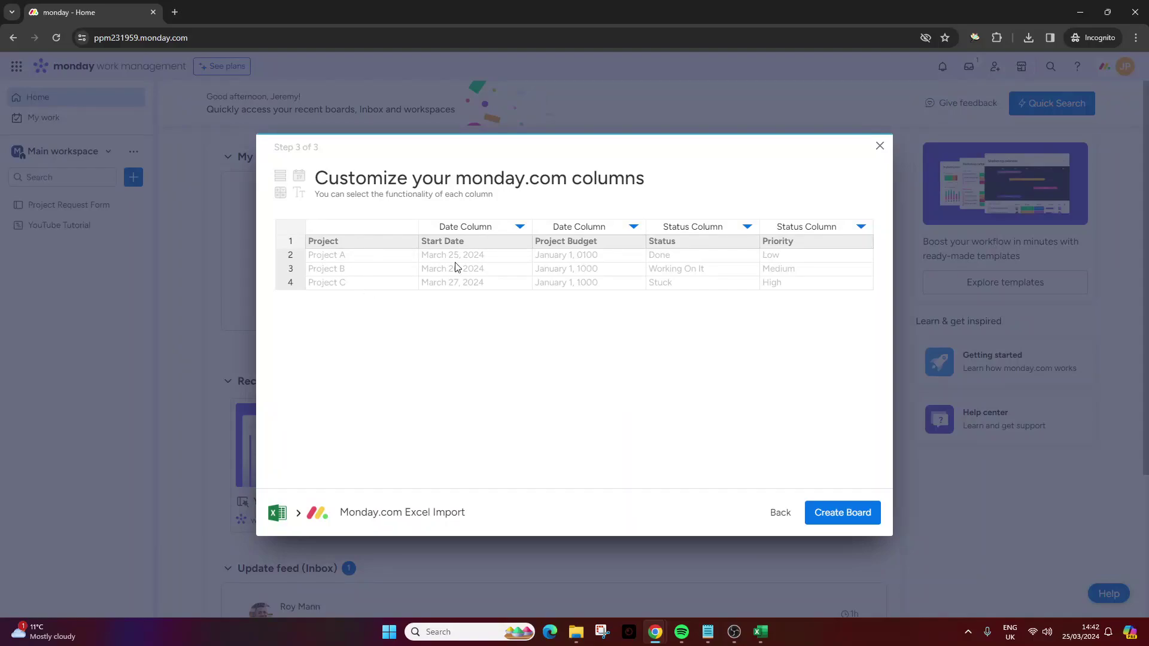
Make Project Budget a Number column, keep Start Date as Date and Priority as Status, then create the board.
{"action": "left_click", "coordinate": [514, 230]}
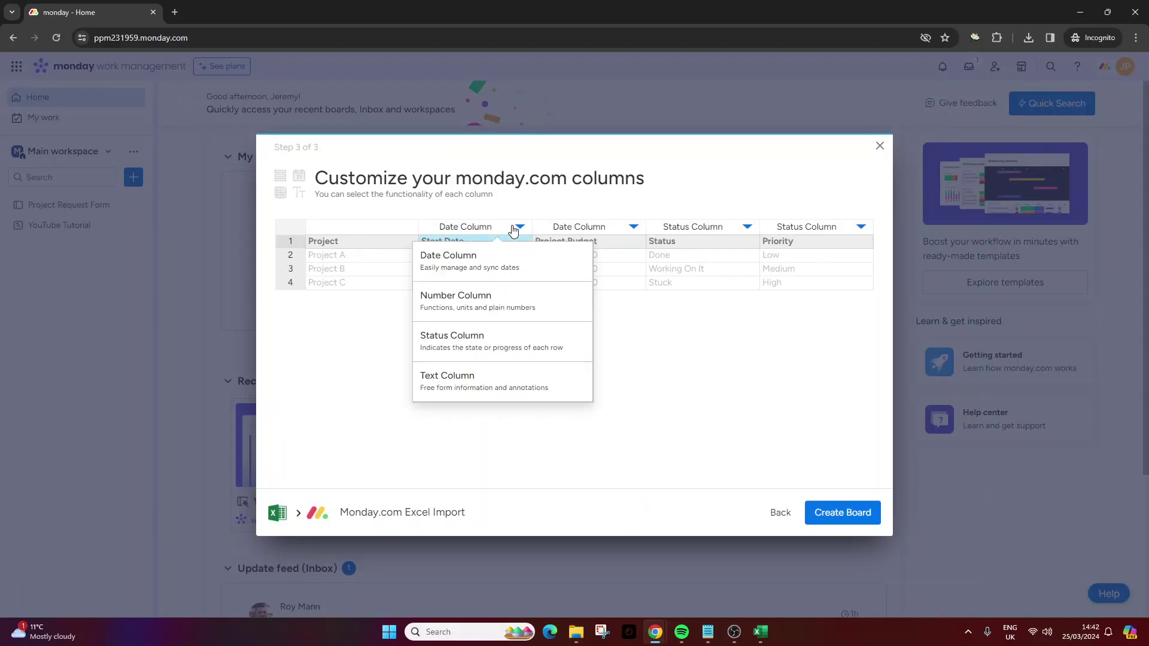
{"action": "left_click", "coordinate": [514, 231]}
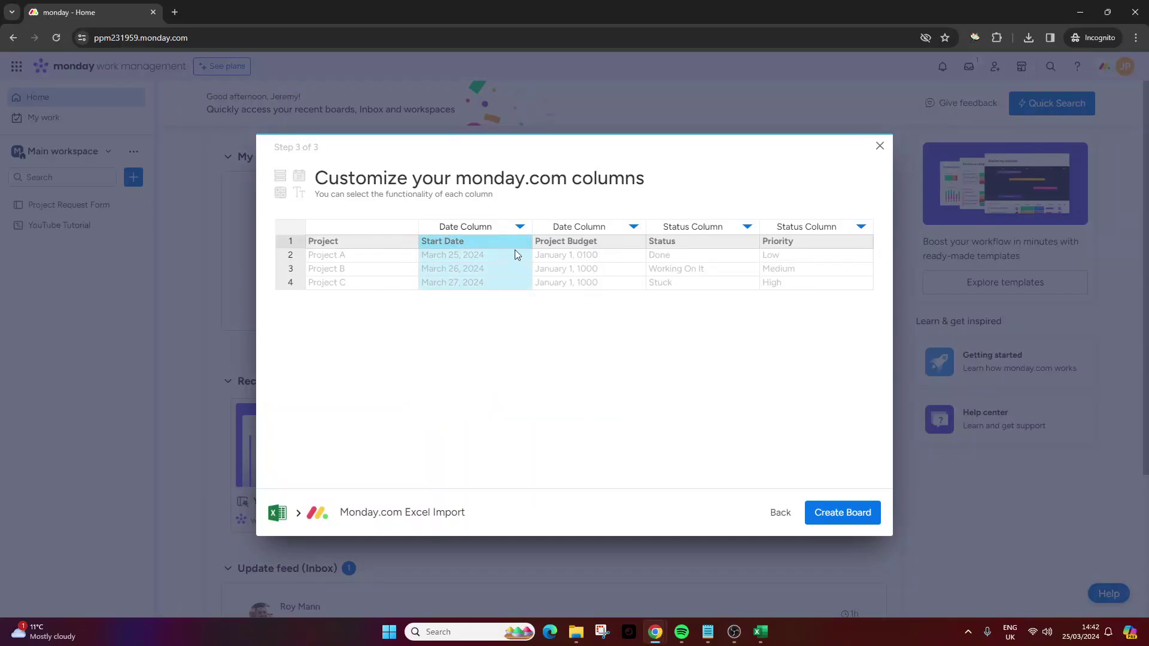
{"action": "left_click", "coordinate": [596, 231]}
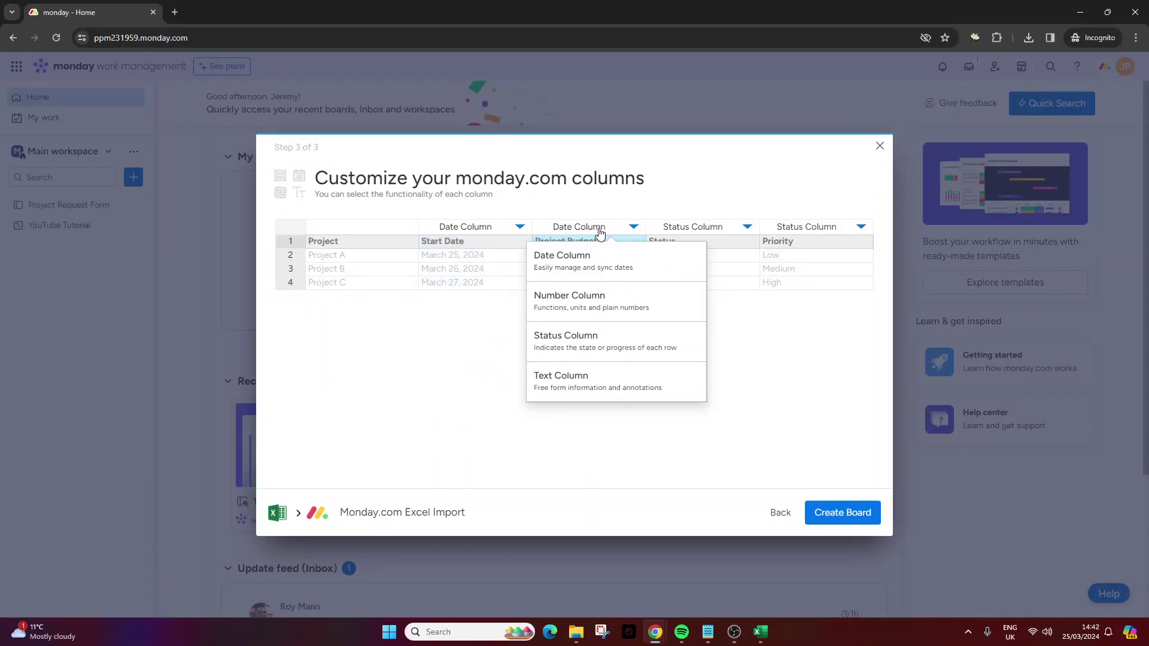
{"action": "left_click", "coordinate": [630, 311]}
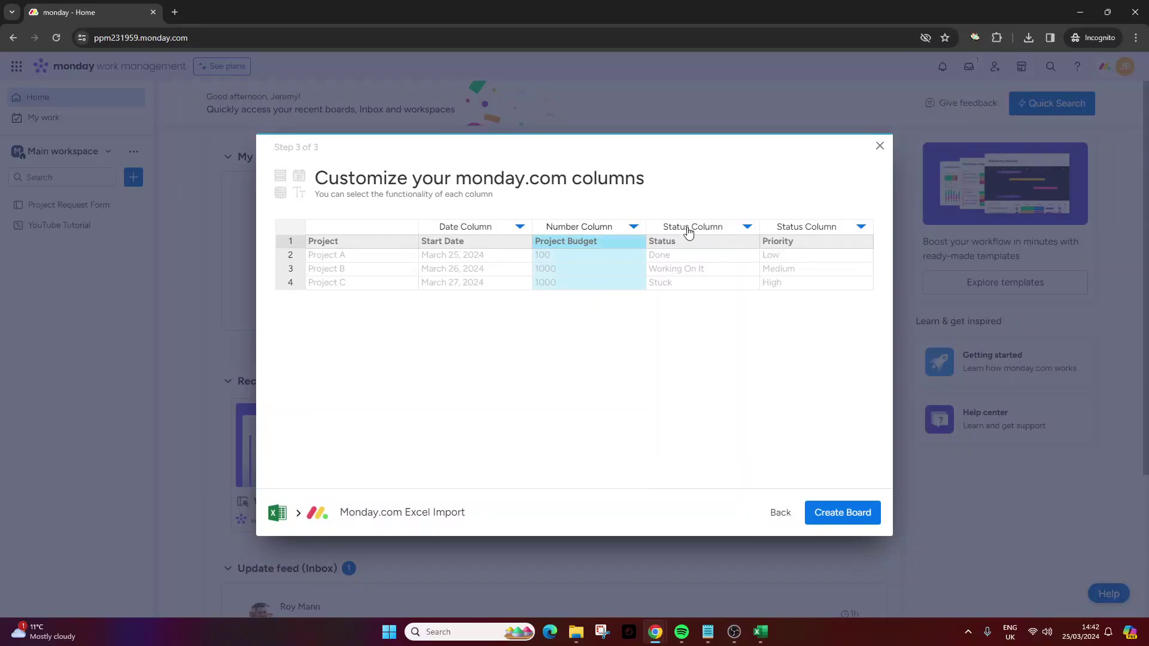
{"action": "left_click", "coordinate": [819, 233]}
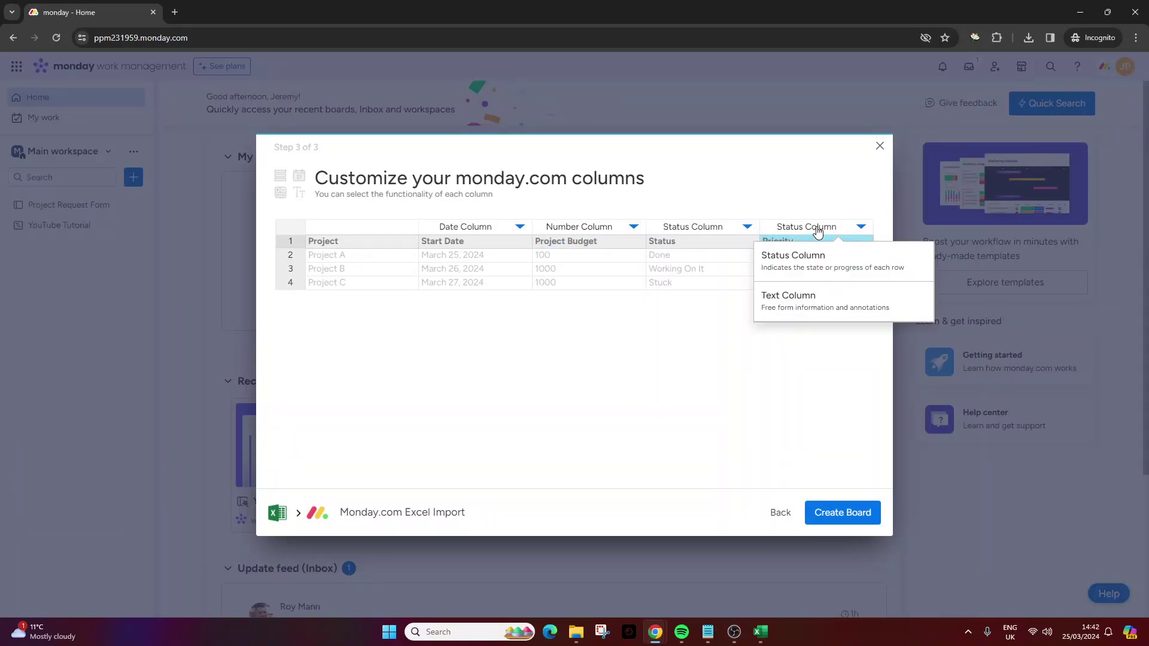
{"action": "left_click", "coordinate": [721, 336]}
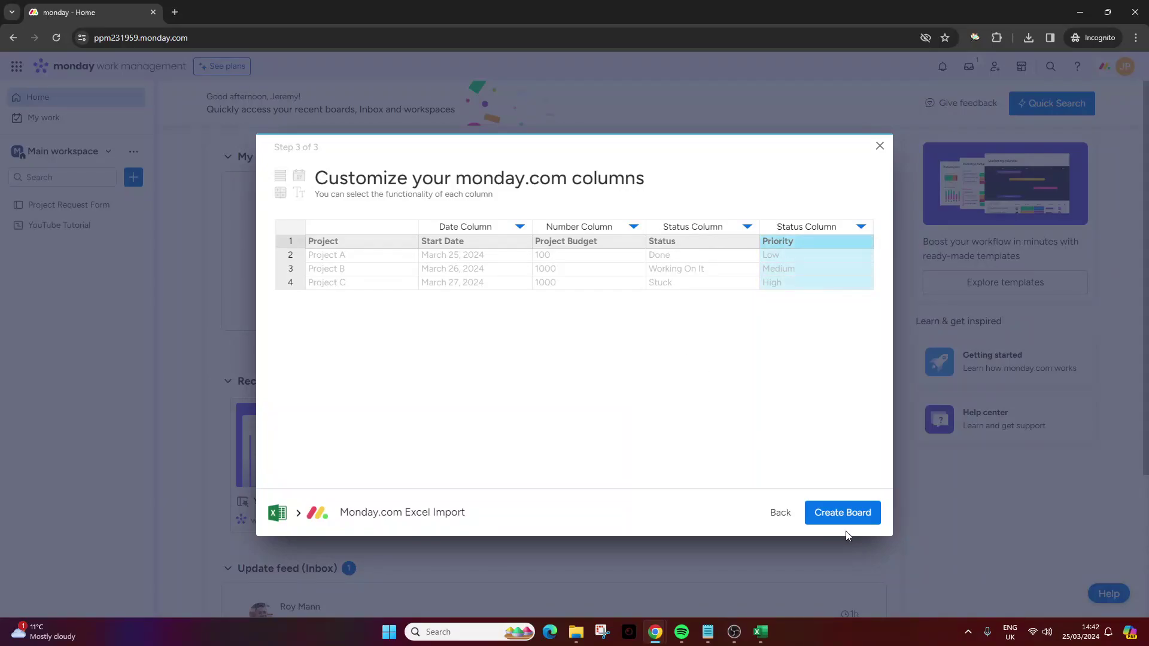
{"action": "left_click", "coordinate": [853, 515]}
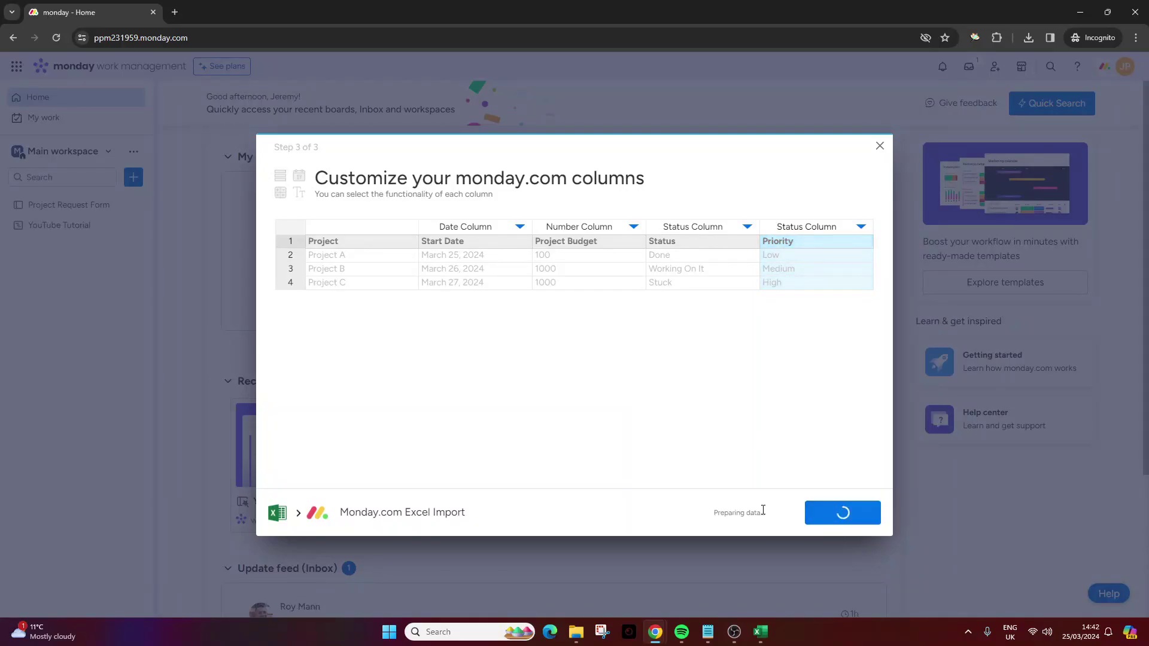